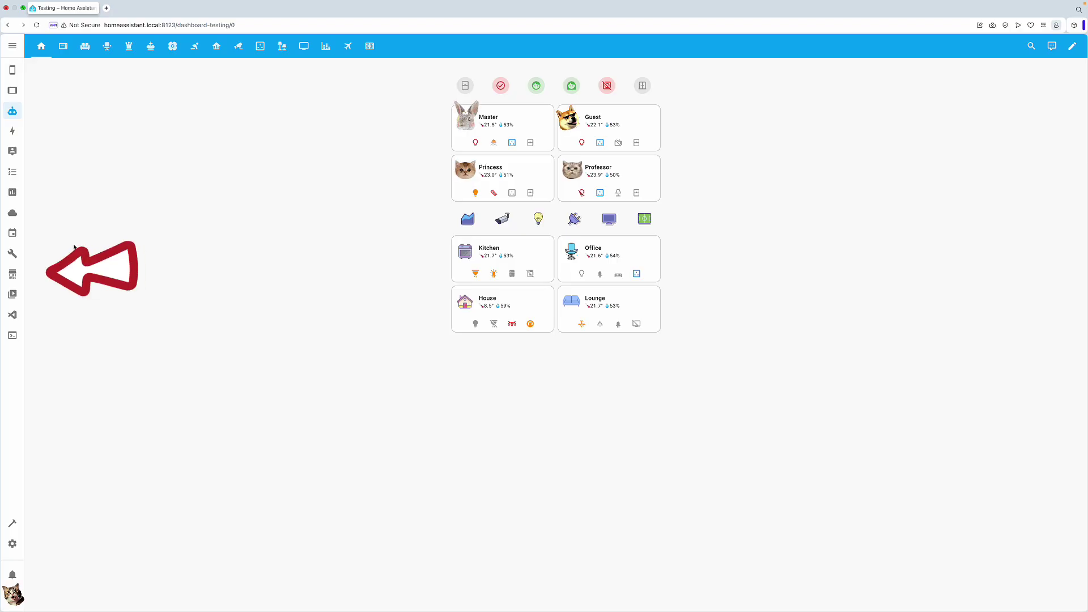
# Search HACS Frontend for 'mushroom' and review the Mushroom repository page
pyautogui.click(8, 275)
pyautogui.click(519, 292)
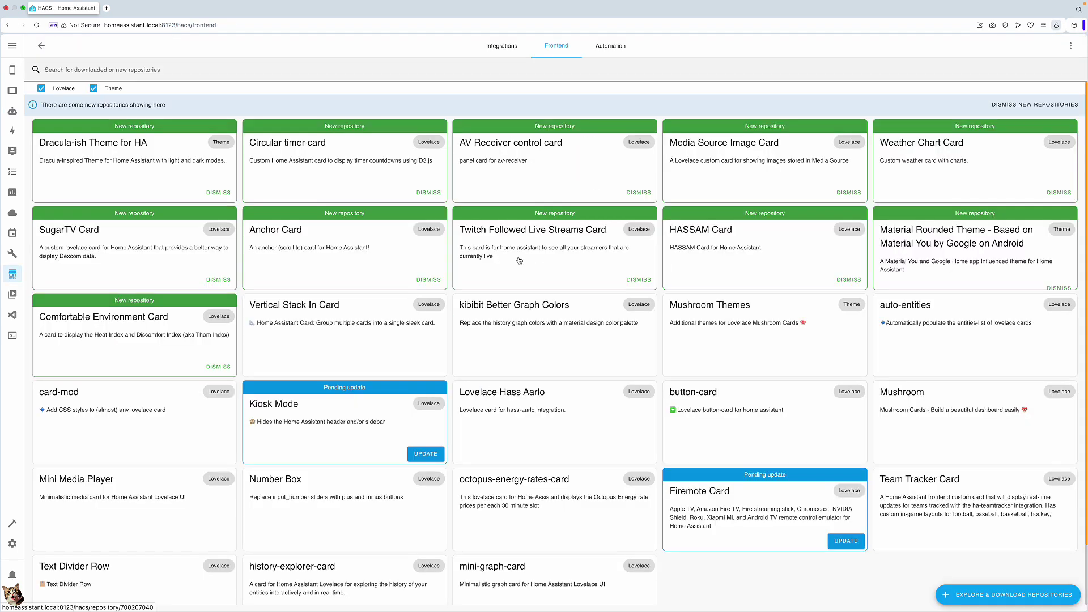
pyautogui.click(571, 81)
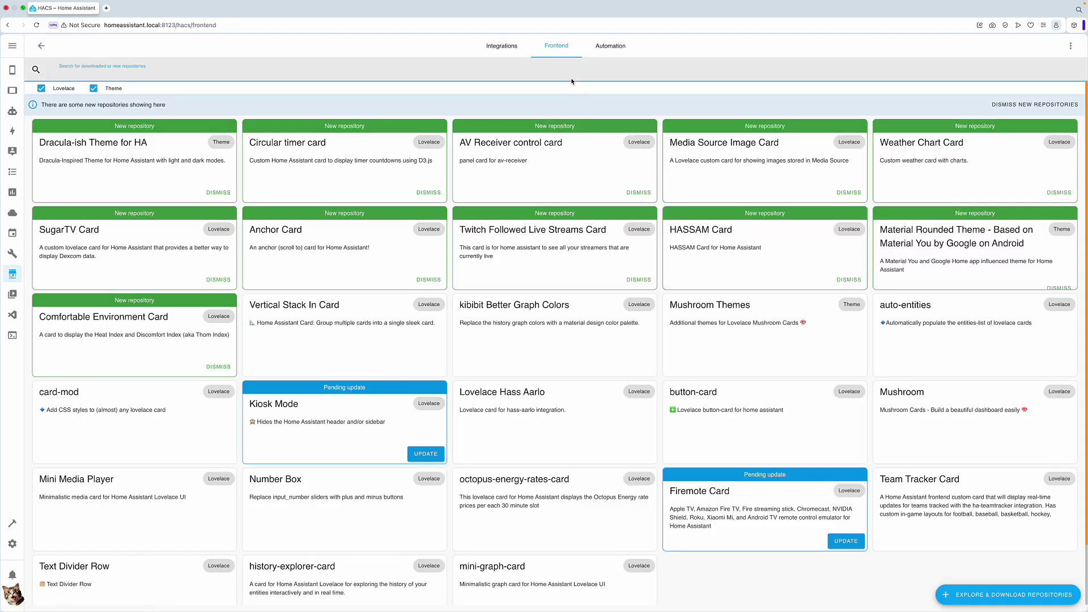
pyautogui.write('mushroom')
pyautogui.click(760, 171)
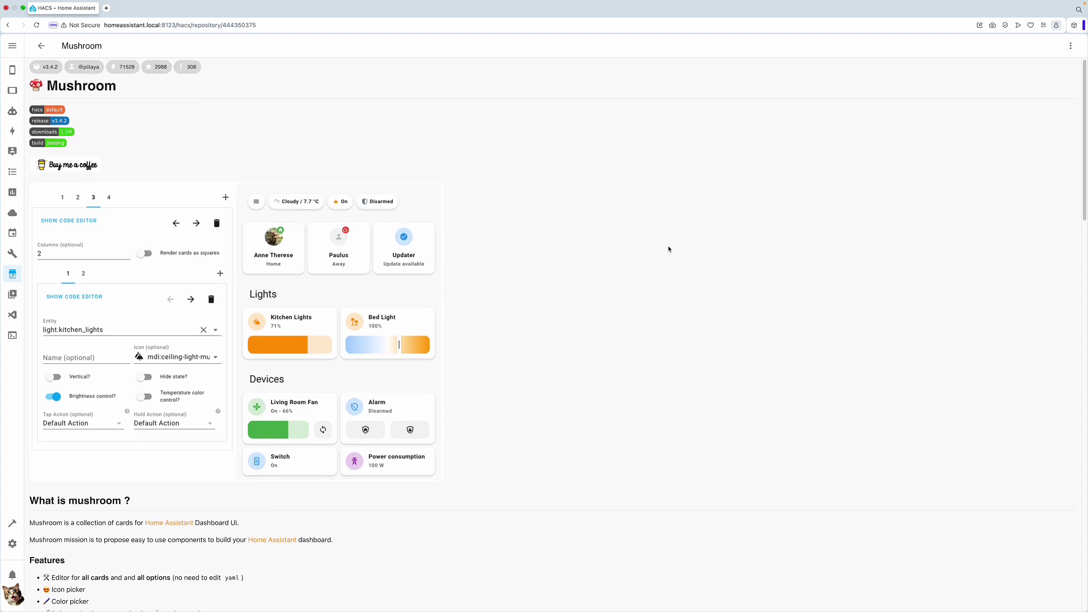
pyautogui.scroll(-3, 669, 249)
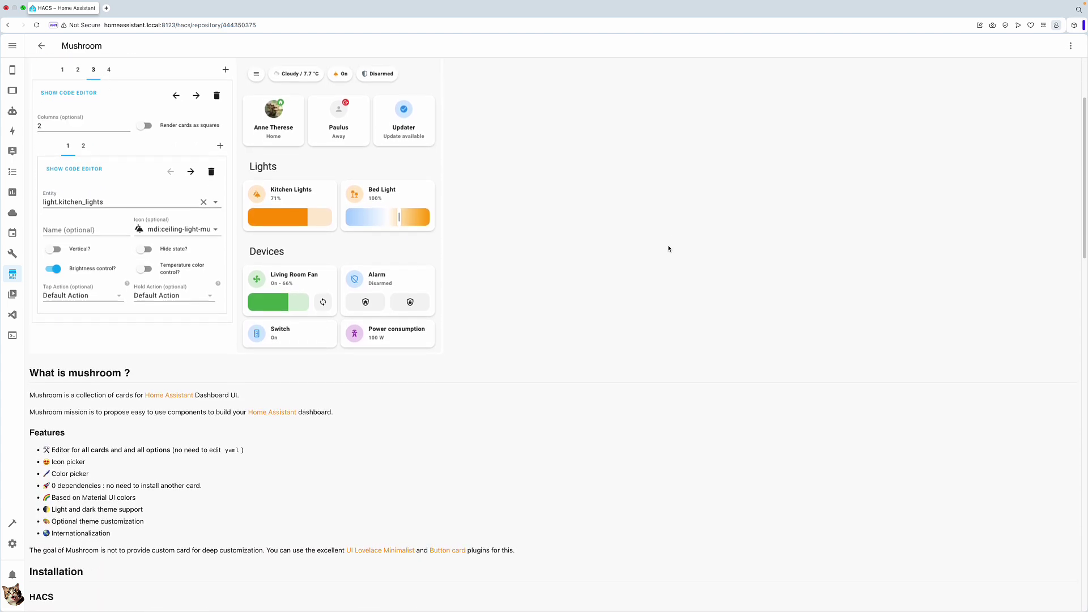
pyautogui.scroll(3, 669, 249)
# Search 'vert', review the Vertical Stack In Card page, and return to the Frontend list
pyautogui.click(41, 46)
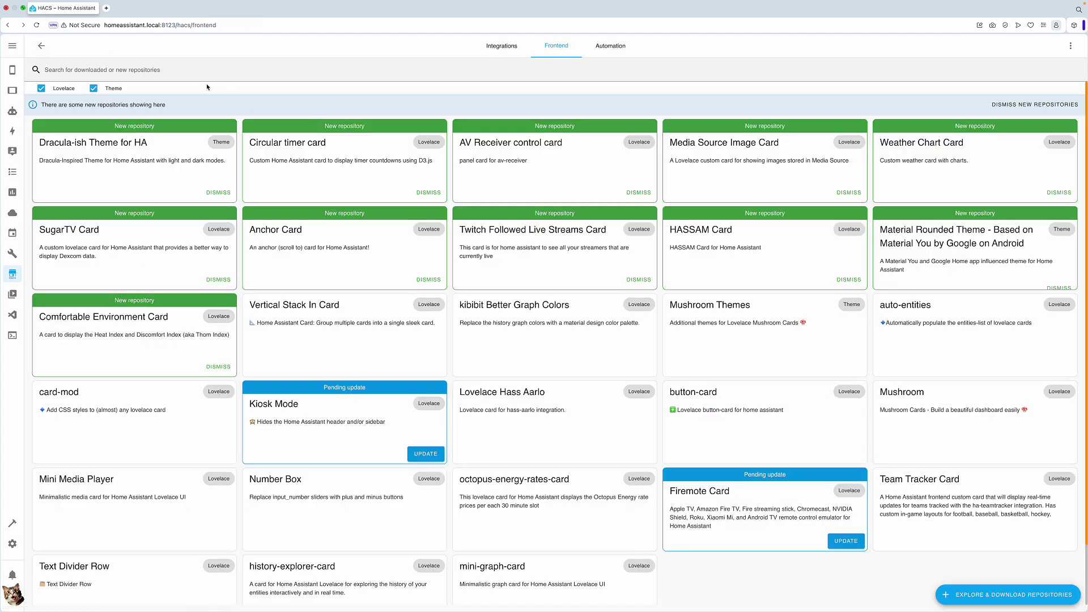
pyautogui.click(207, 71)
pyautogui.write('ver')
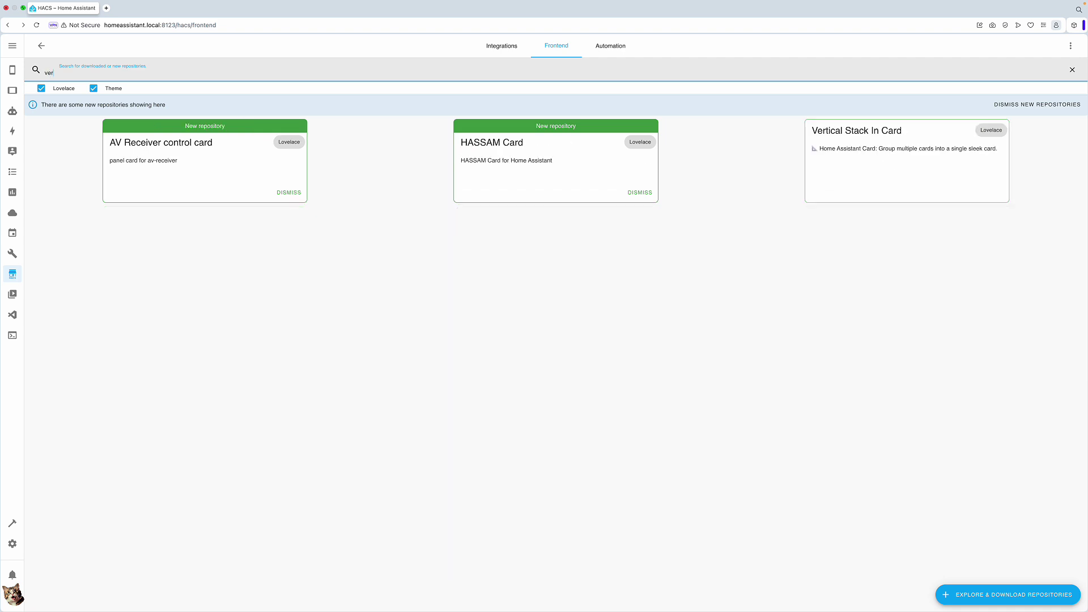
pyautogui.write('ti')
pyautogui.click(547, 176)
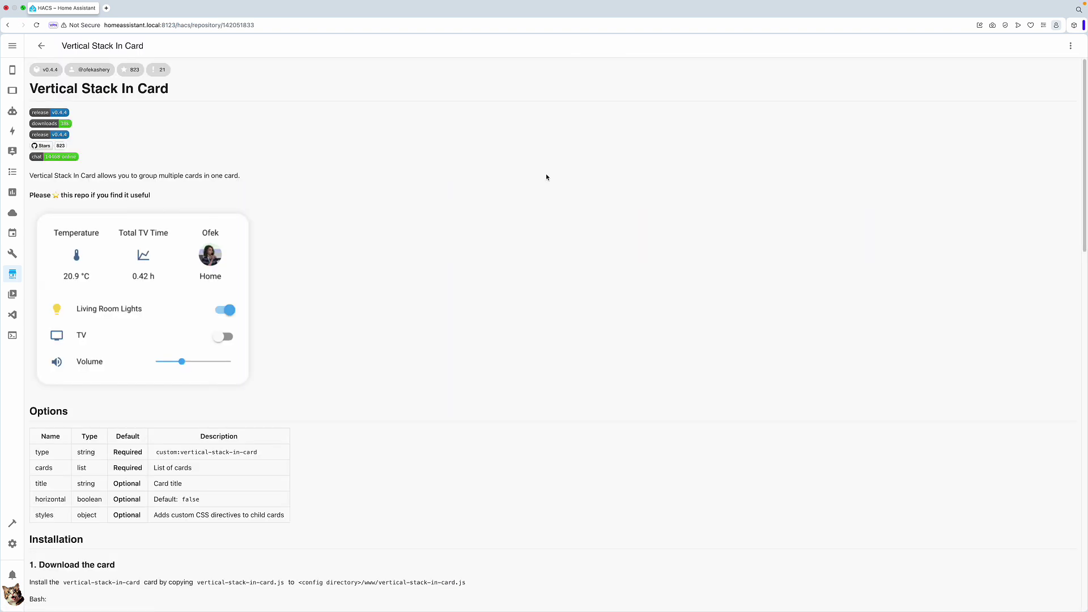
pyautogui.click(41, 45)
# Search 'card', open card-mod, and select its frontend extra_module_url setup instructions
pyautogui.click(145, 67)
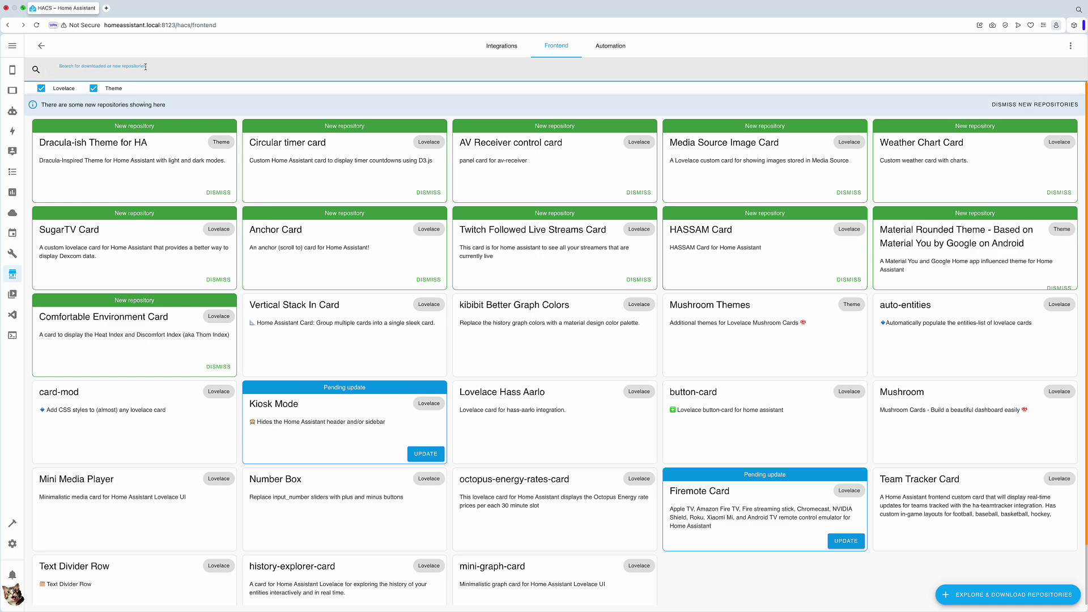
pyautogui.write('card')
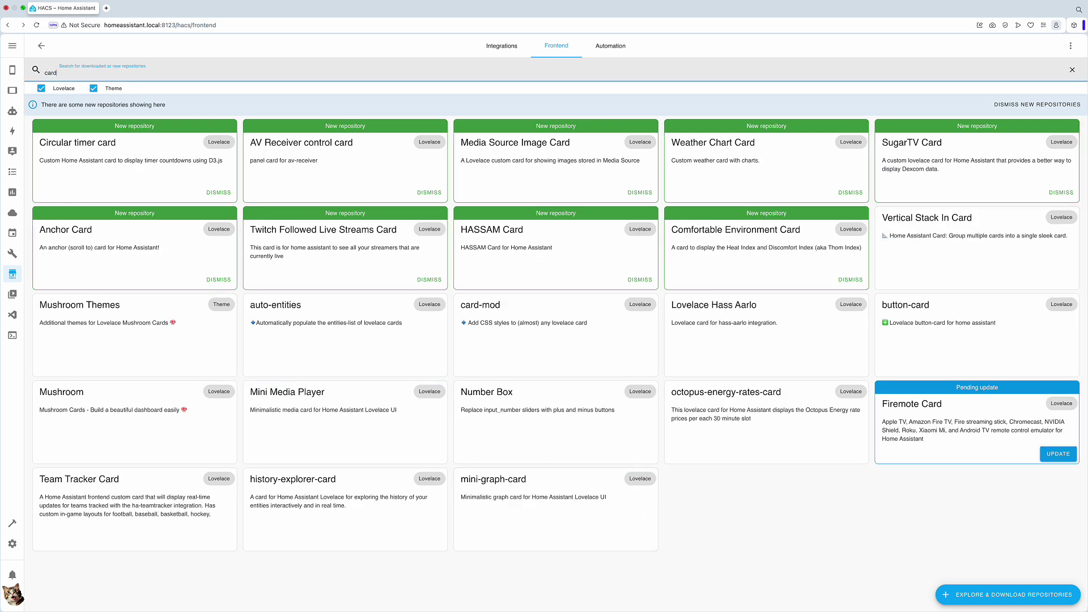
pyautogui.click(540, 186)
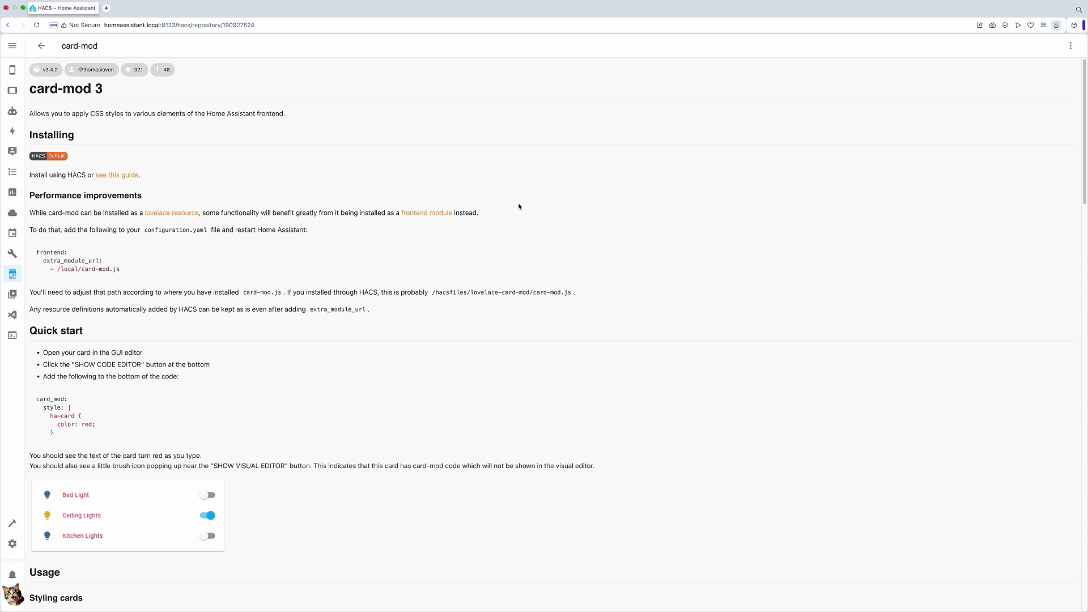
pyautogui.doubleClick(33, 230)
pyautogui.moveTo(68, 241); pyautogui.dragTo(163, 270)
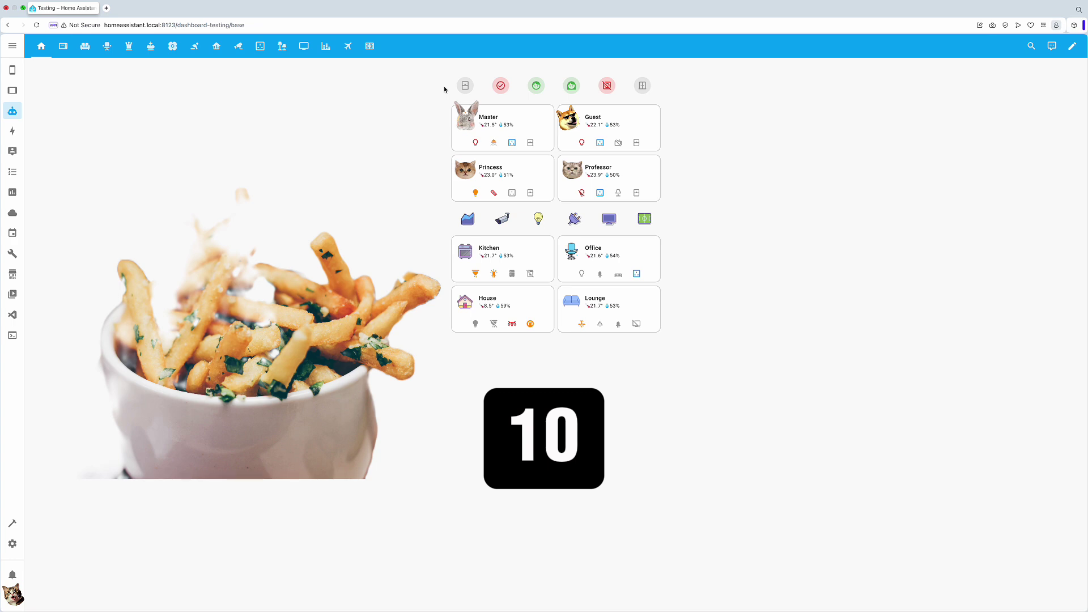
# Edit the Testing dashboard's room-cards grid, review the CO alarm and phone tracker chips, then show the Princess card
pyautogui.click(1072, 47)
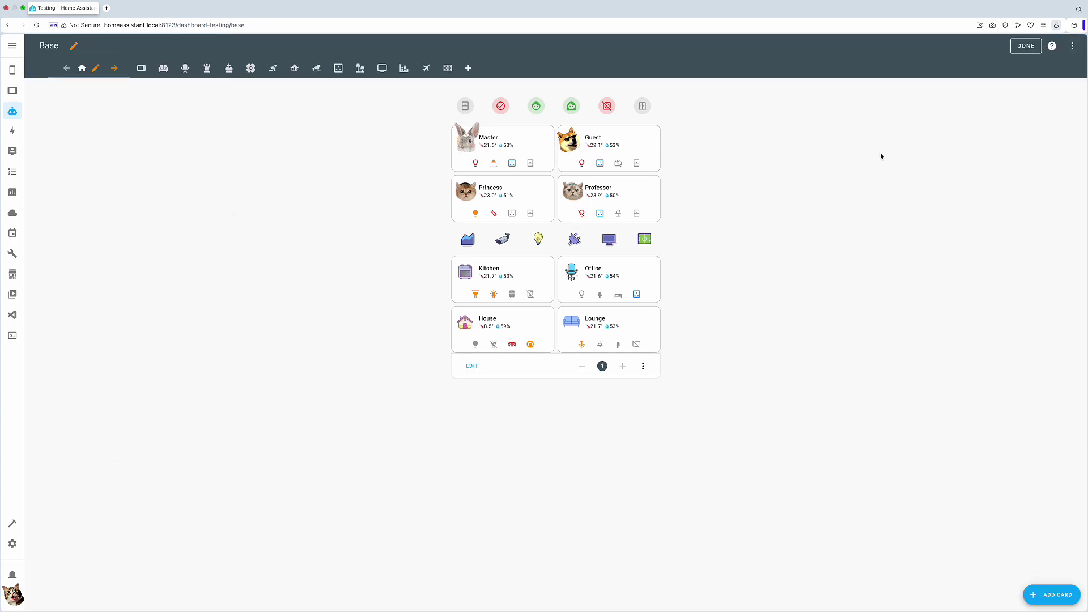
pyautogui.click(472, 367)
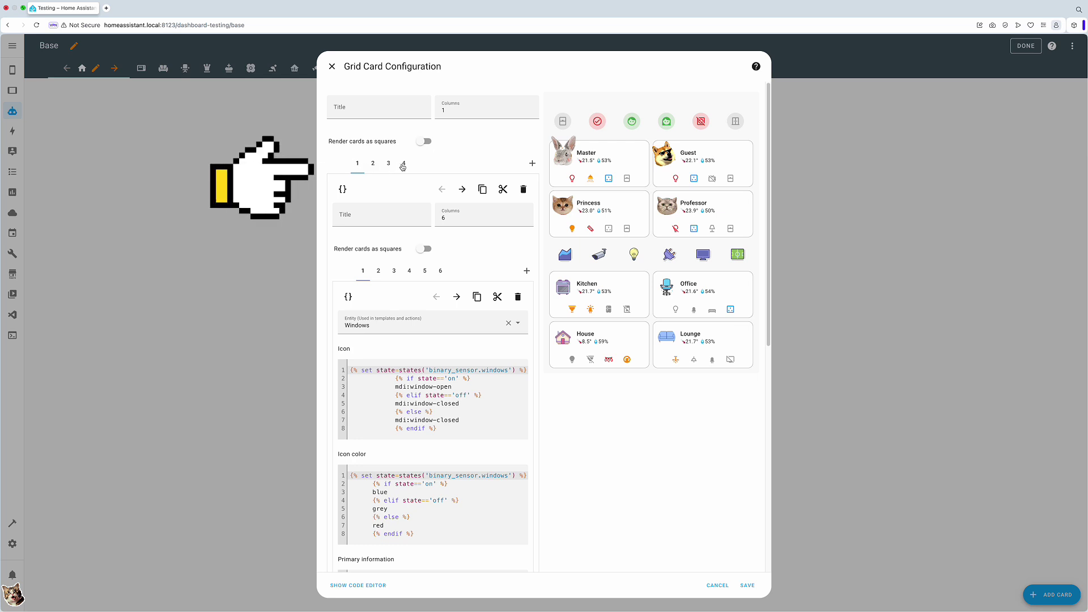
pyautogui.click(378, 273)
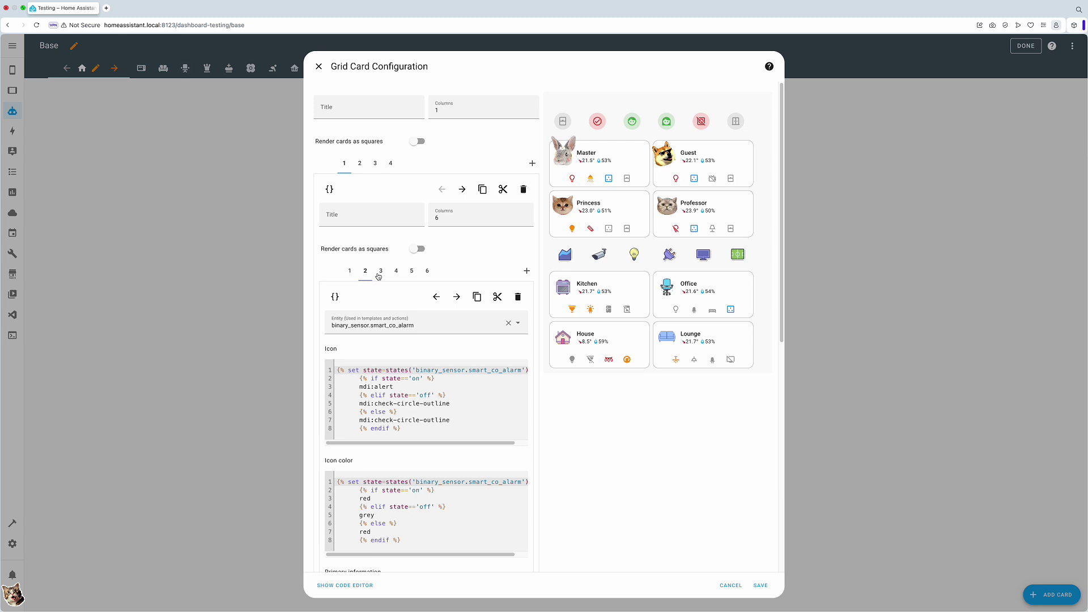
pyautogui.click(378, 274)
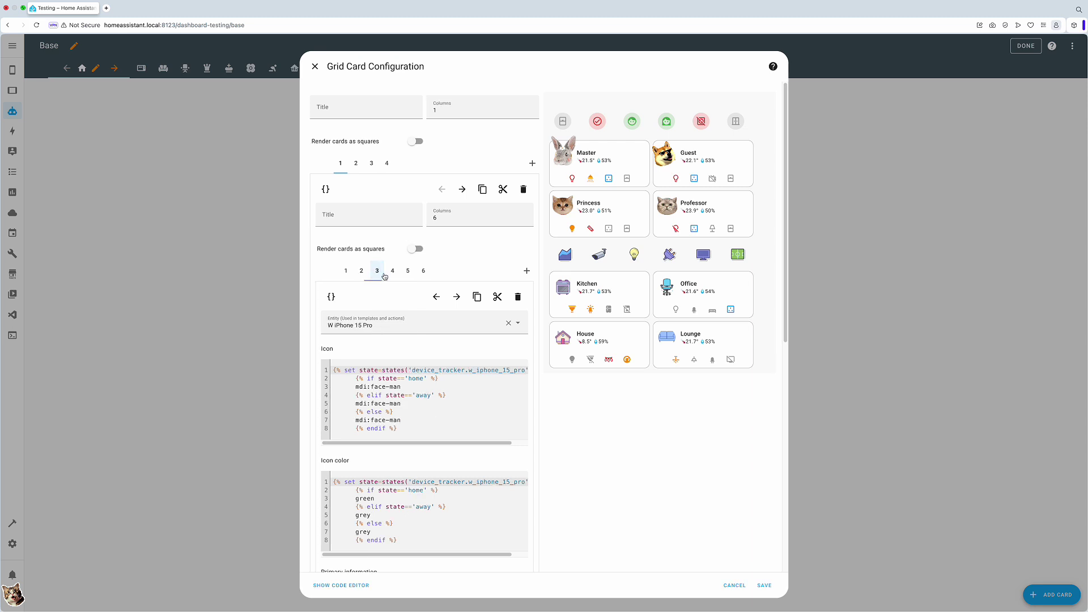
pyautogui.click(356, 163)
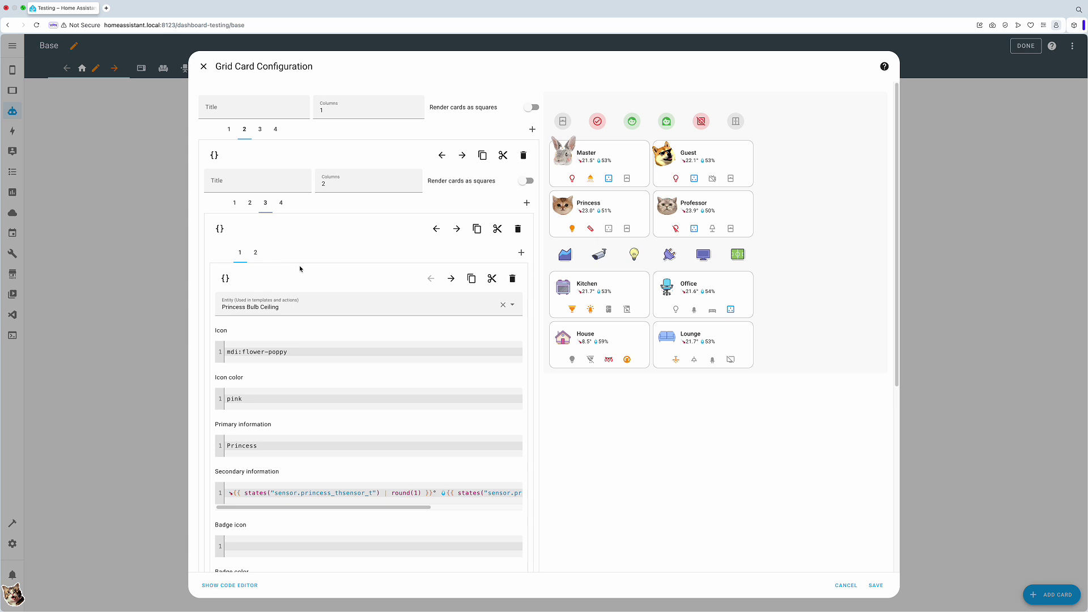
# Inspect the YAML of the Princess card and its vertical stack, then return to form fields
pyautogui.click(225, 278)
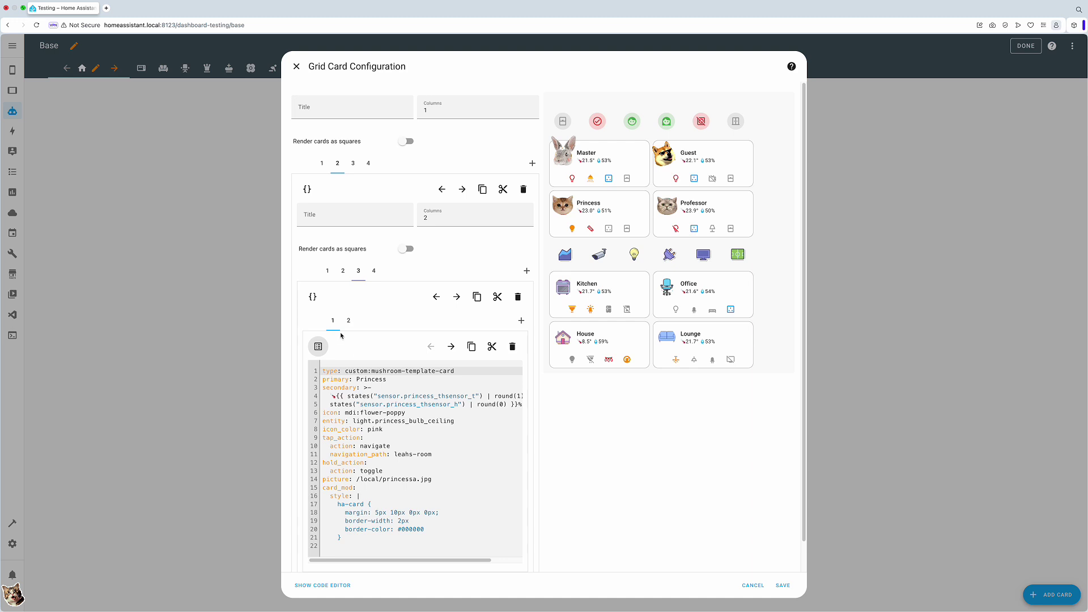
pyautogui.click(312, 296)
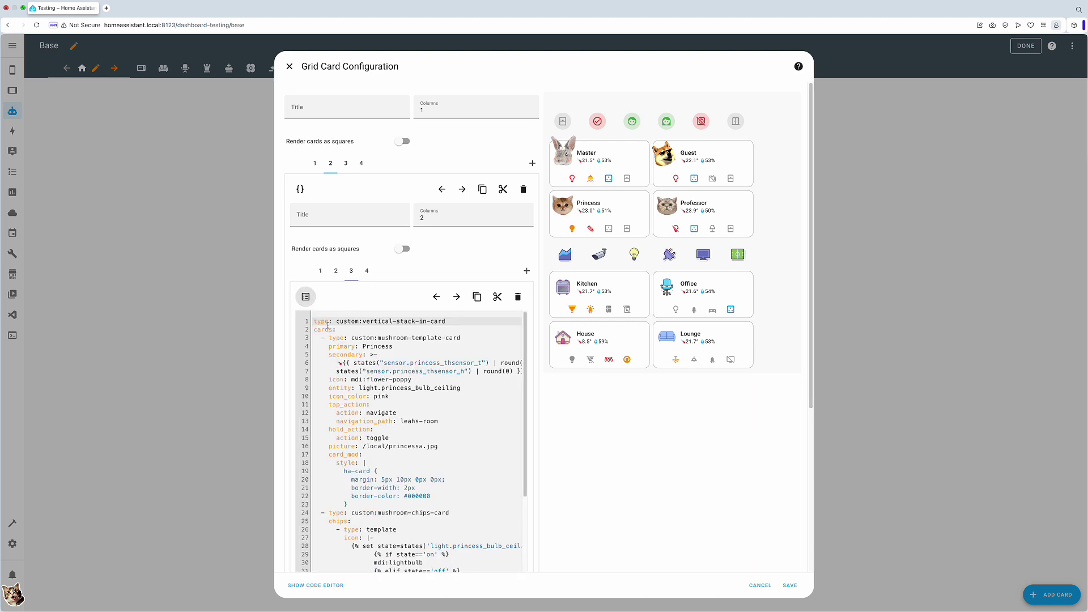
pyautogui.moveTo(314, 321); pyautogui.dragTo(507, 325)
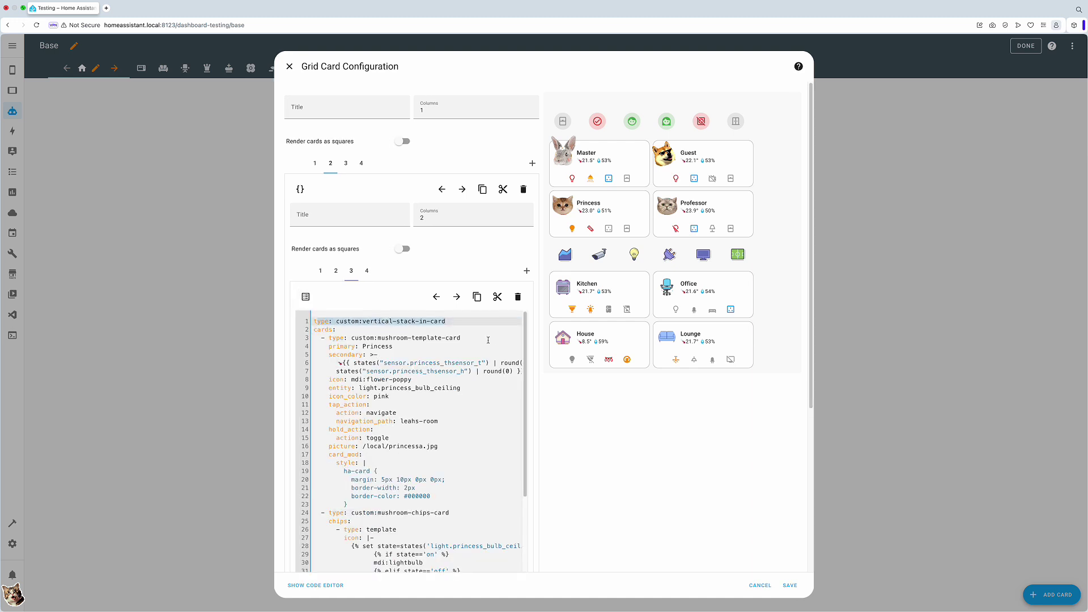
pyautogui.click(488, 340)
pyautogui.scroll(-1, 482, 345)
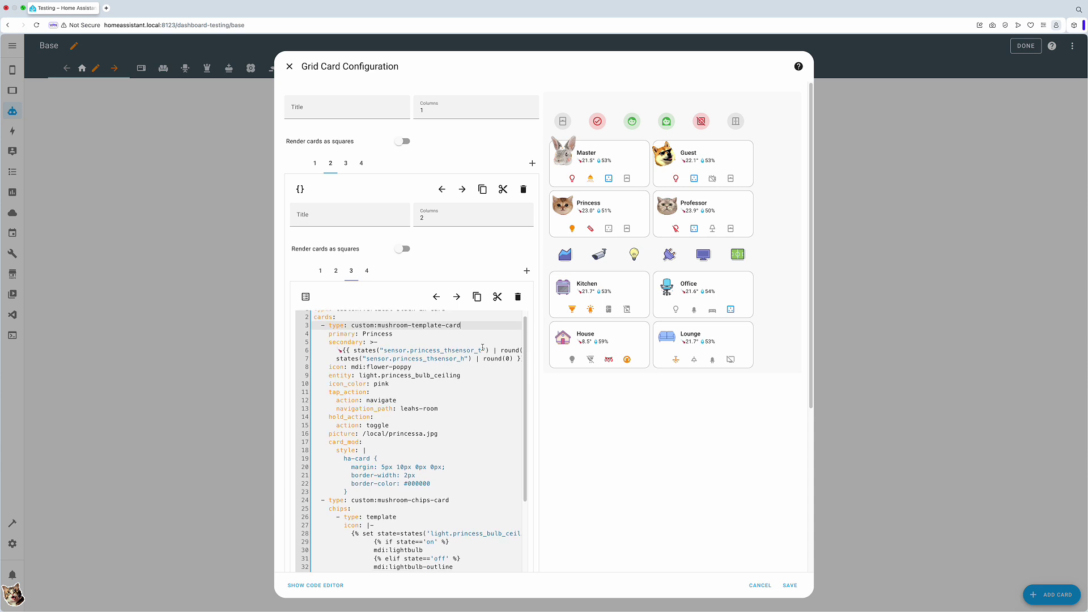
pyautogui.scroll(-5, 483, 348)
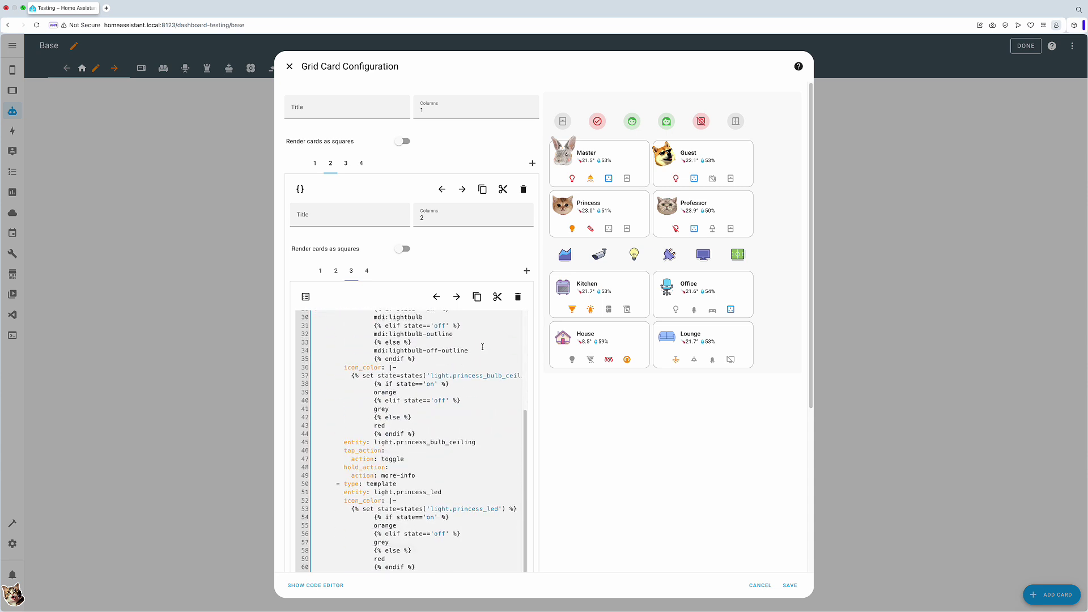
pyautogui.click(306, 296)
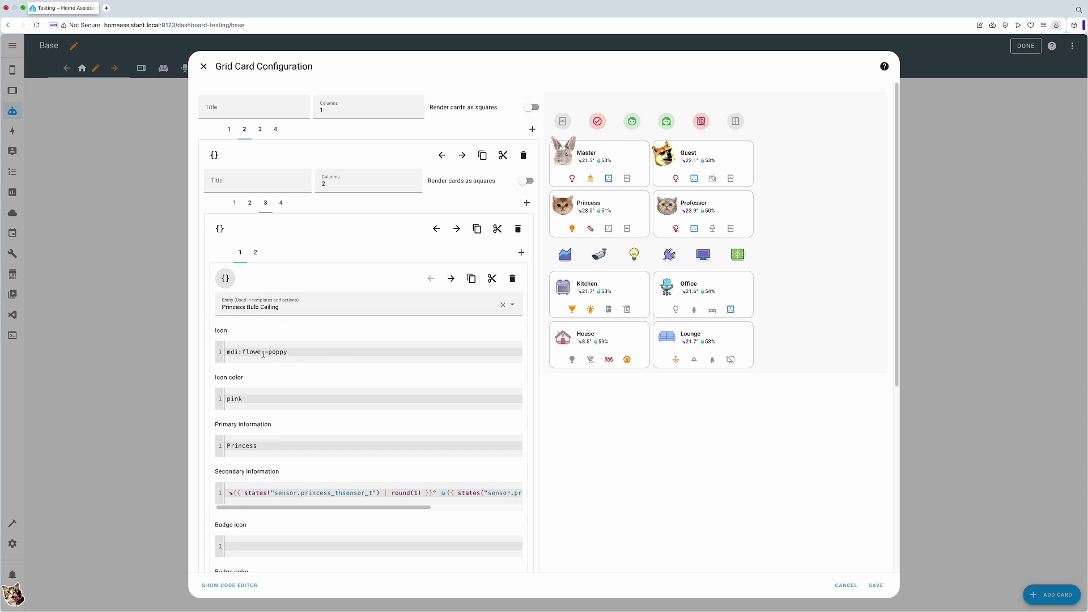
# Review the Princess card's secondary information template, primary information and badge icon fields
pyautogui.scroll(-1, 249, 373)
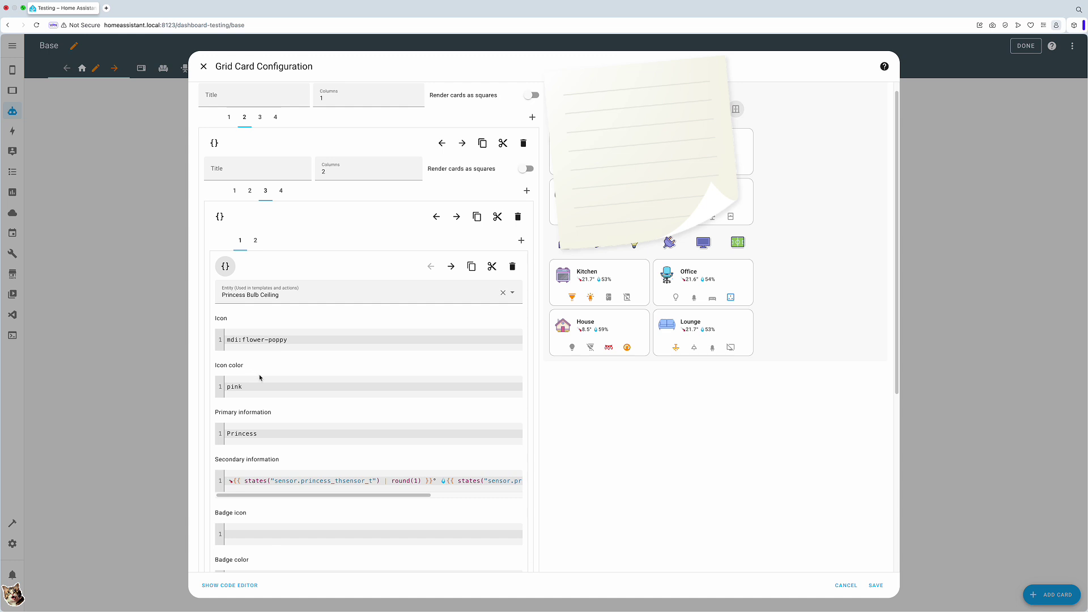
pyautogui.scroll(-3, 254, 408)
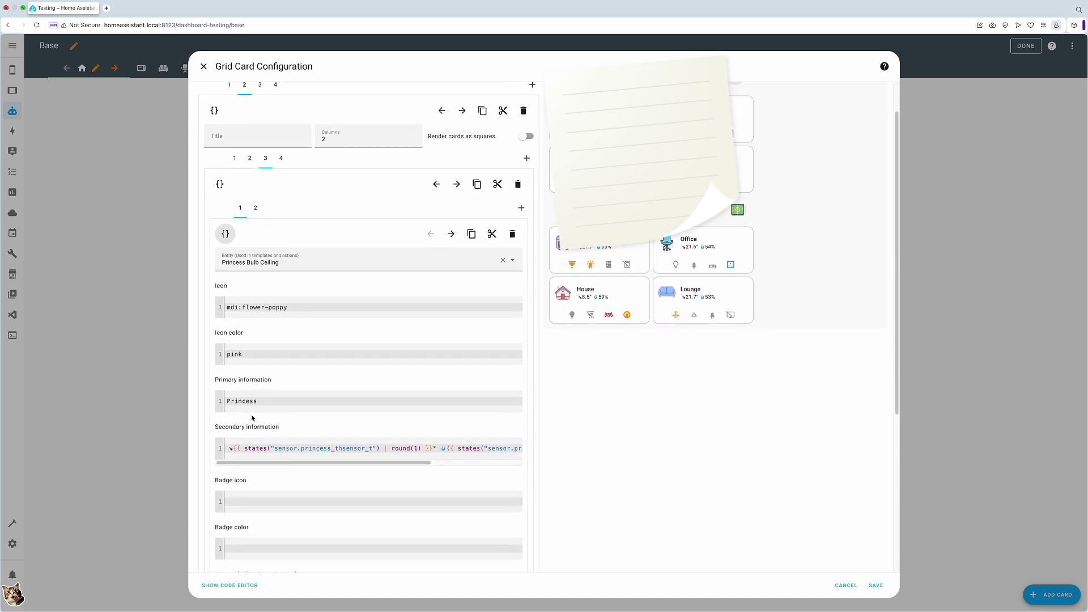
pyautogui.moveTo(228, 447); pyautogui.dragTo(546, 449)
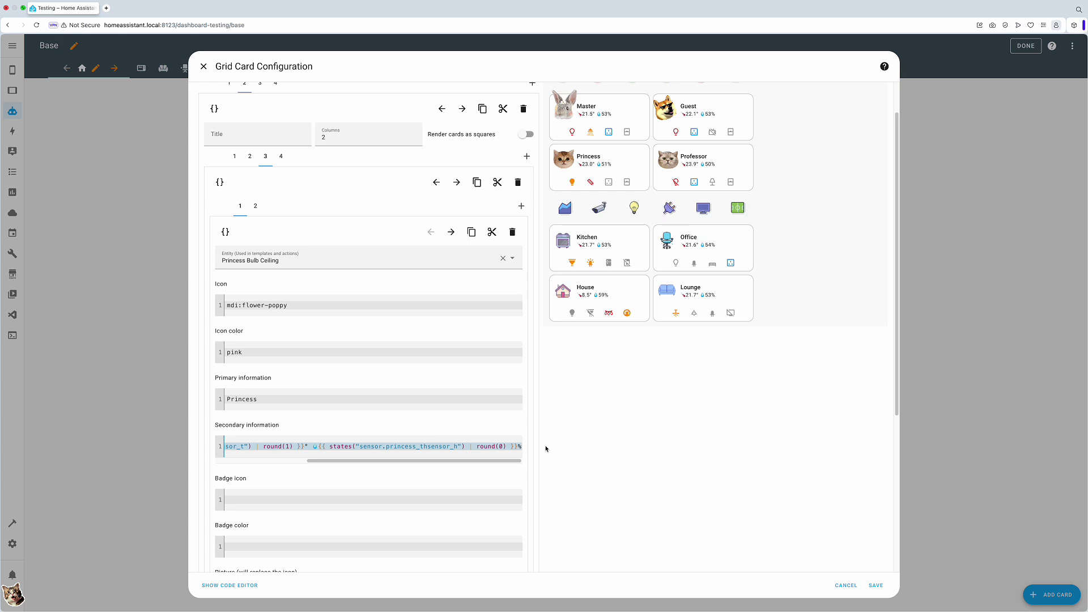
pyautogui.moveTo(379, 454); pyautogui.dragTo(161, 458)
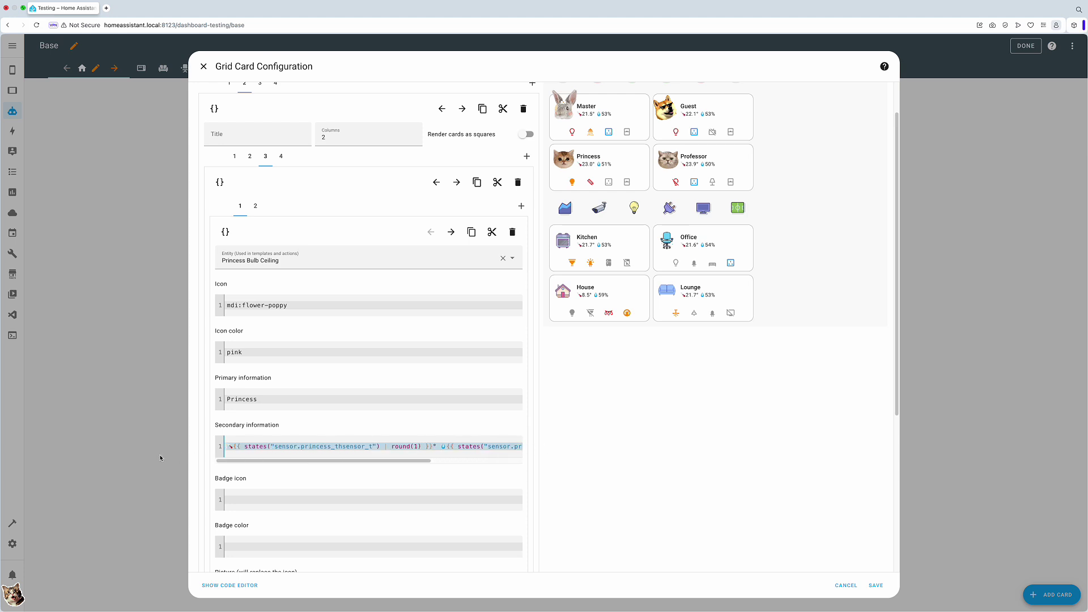
pyautogui.click(392, 405)
pyautogui.click(326, 503)
pyautogui.scroll(-1, 328, 500)
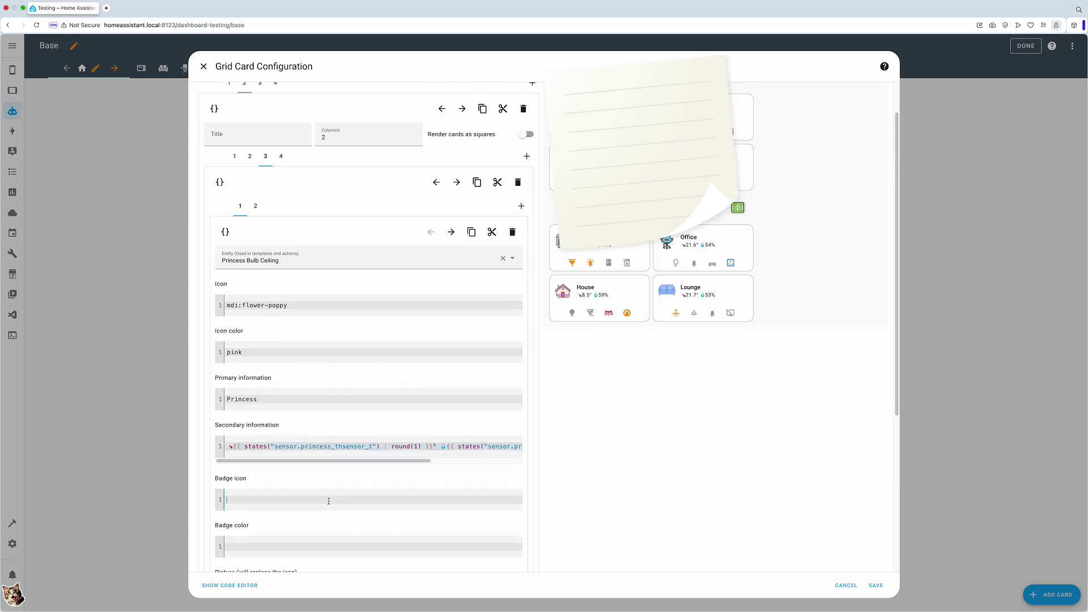
pyautogui.scroll(-5, 328, 500)
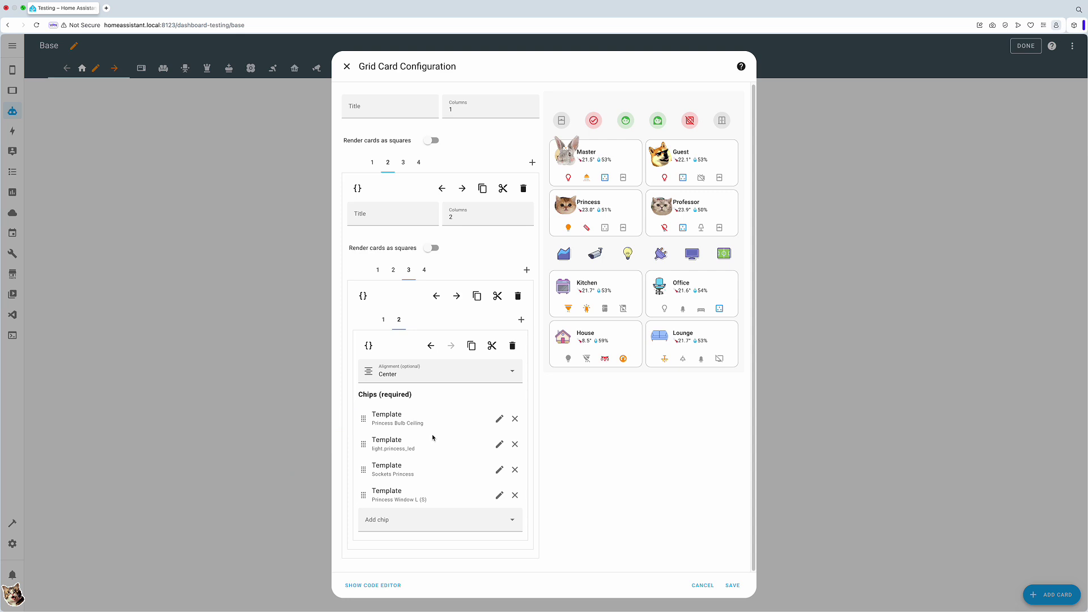
# Inspect the Princess Window L (S) chip's icon template and mdi:window-open suggestions
pyautogui.click(499, 495)
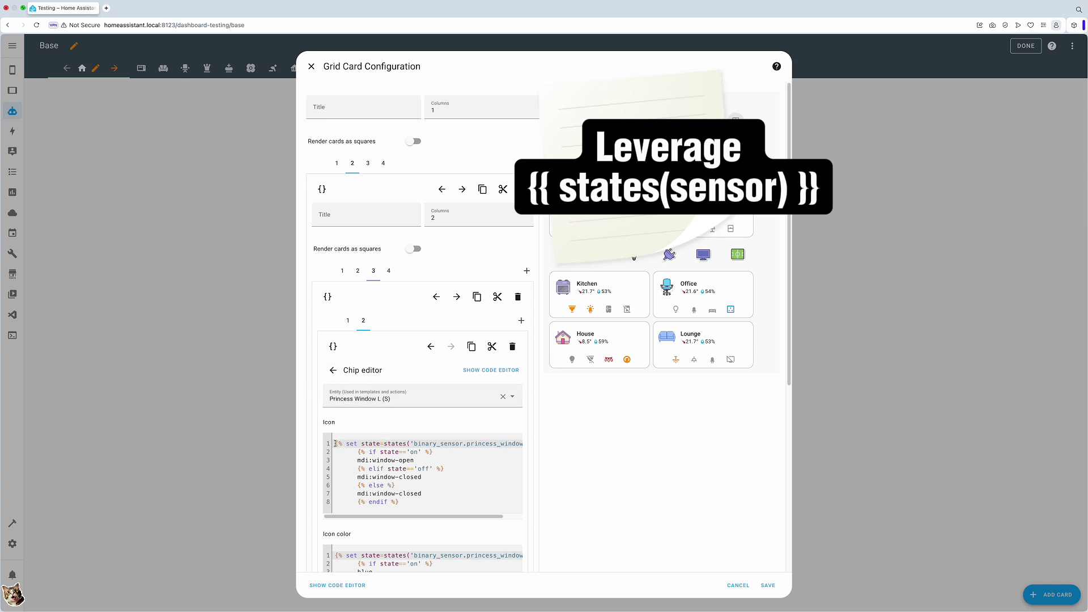
pyautogui.moveTo(335, 444); pyautogui.dragTo(498, 515)
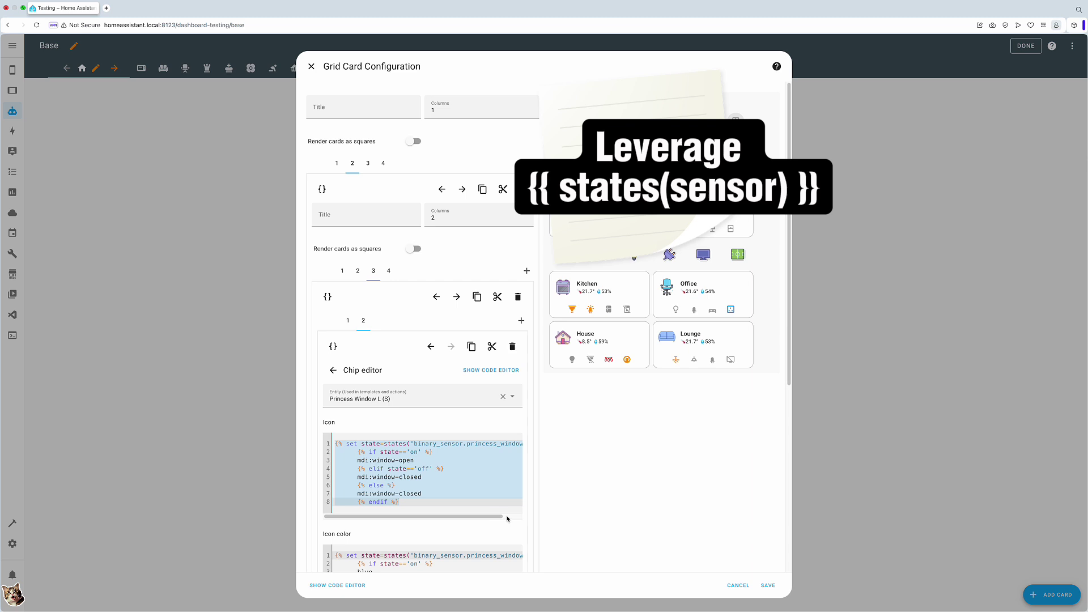
pyautogui.click(431, 426)
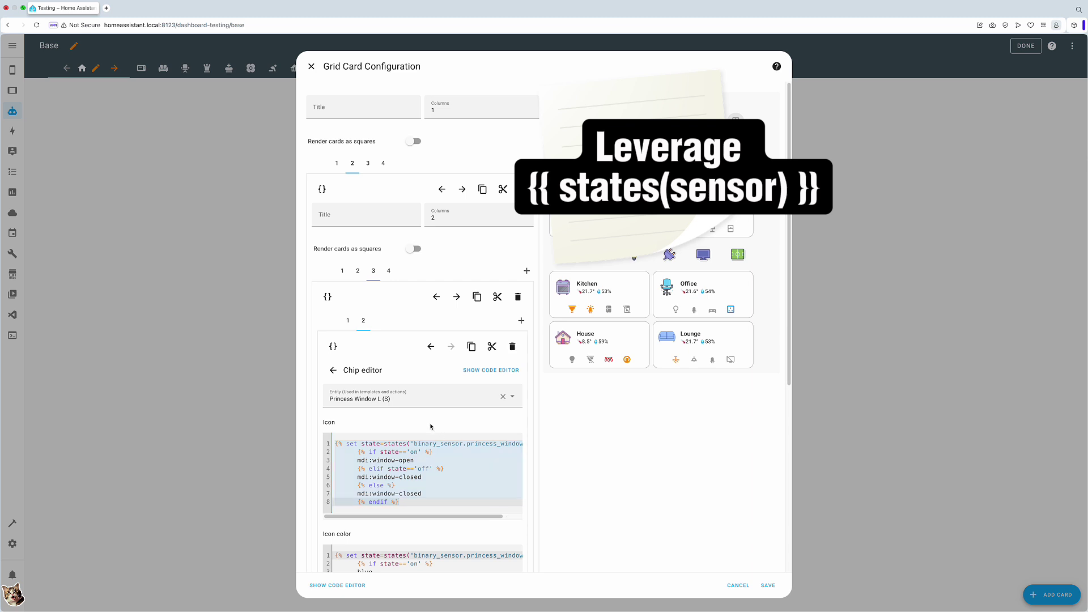
pyautogui.click(425, 460)
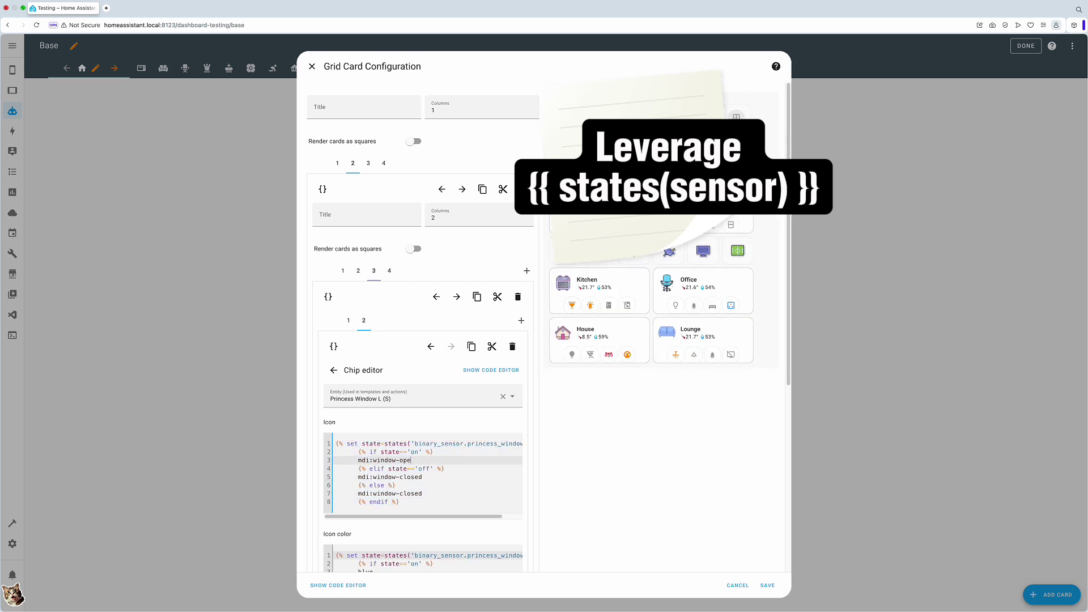
pyautogui.hotkey('ctrl', 'space')
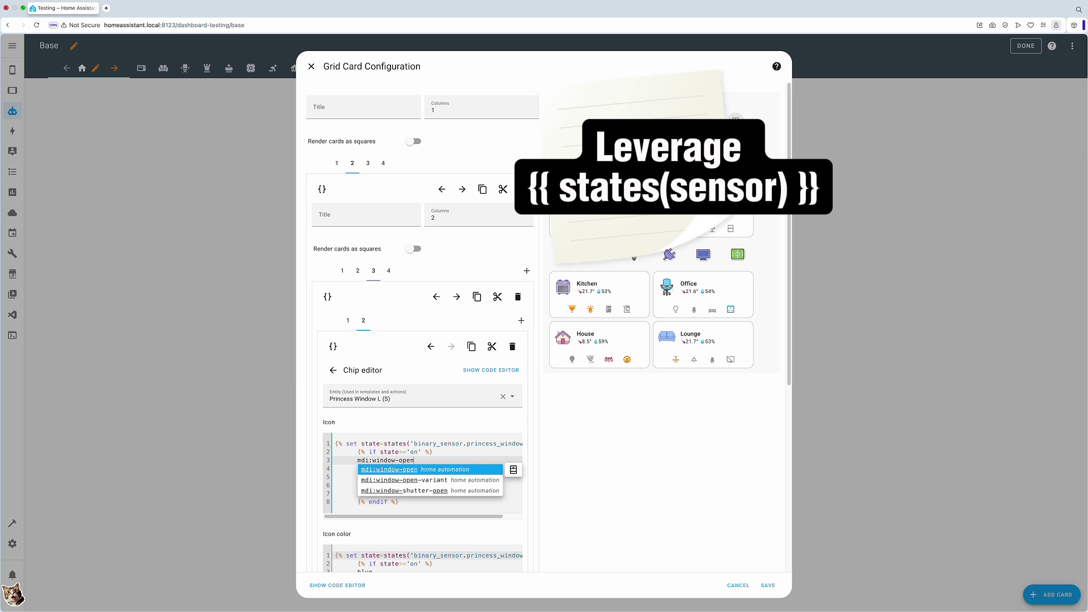
pyautogui.press('Escape')
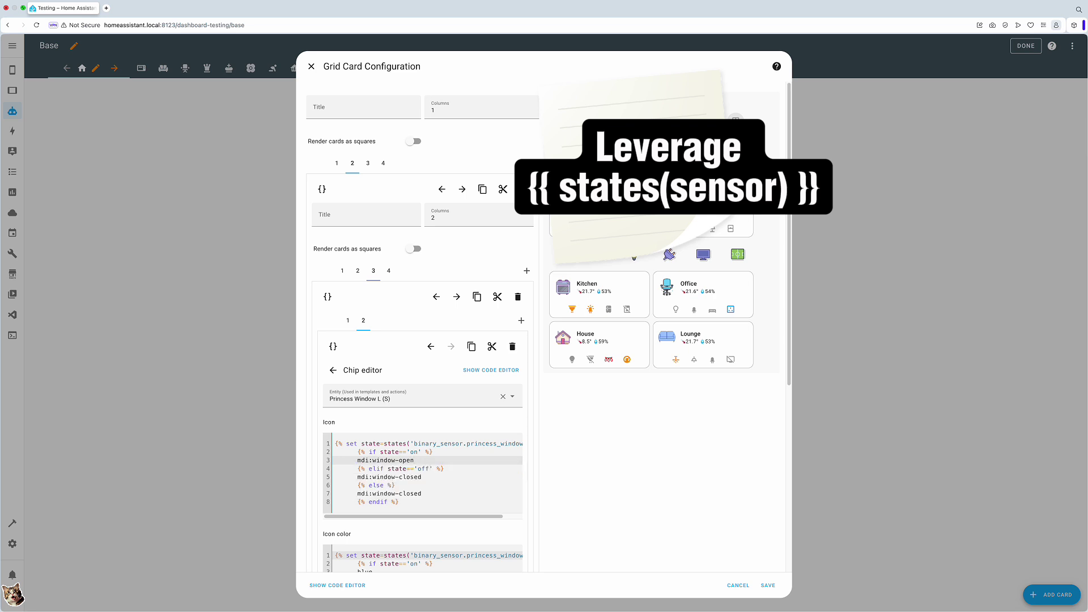
# Select the chip's icon color template, then close the Grid Card Configuration dialog
pyautogui.scroll(-3, 431, 453)
pyautogui.moveTo(335, 432); pyautogui.dragTo(441, 505)
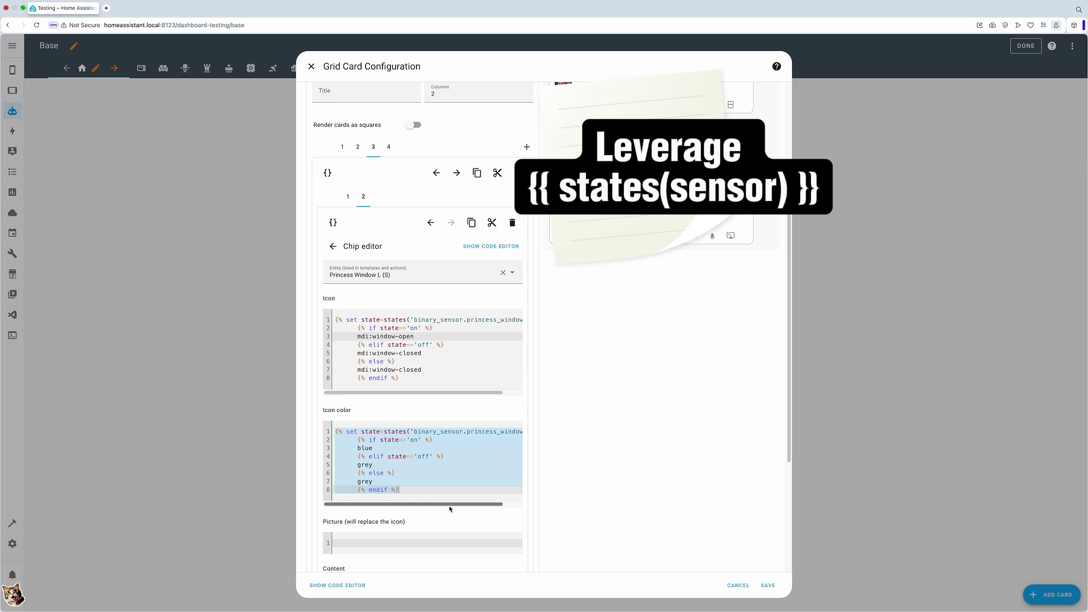
pyautogui.scroll(-5, 449, 506)
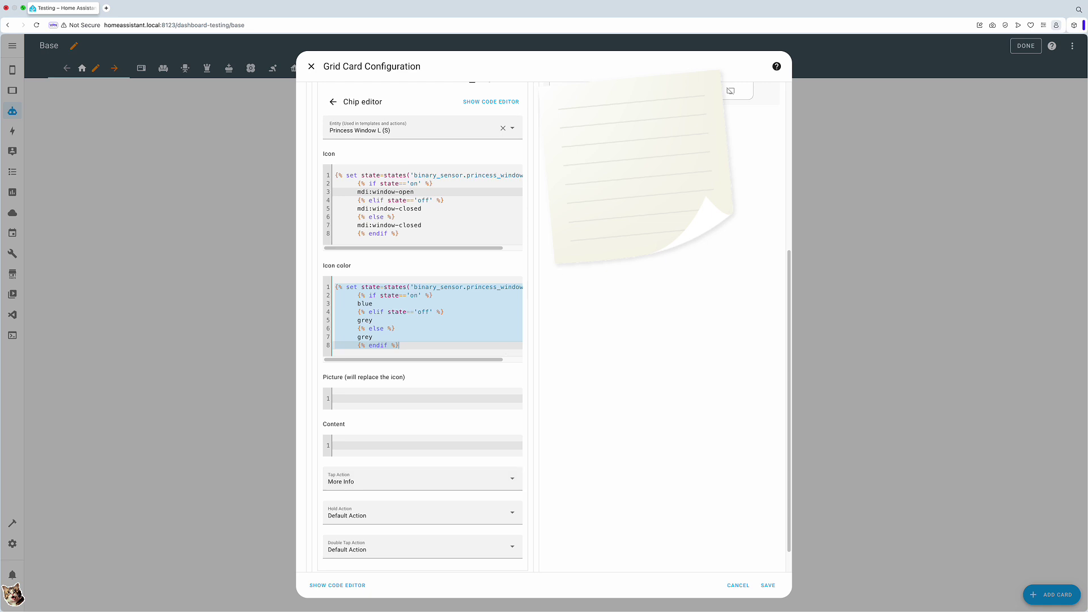
pyautogui.click(310, 67)
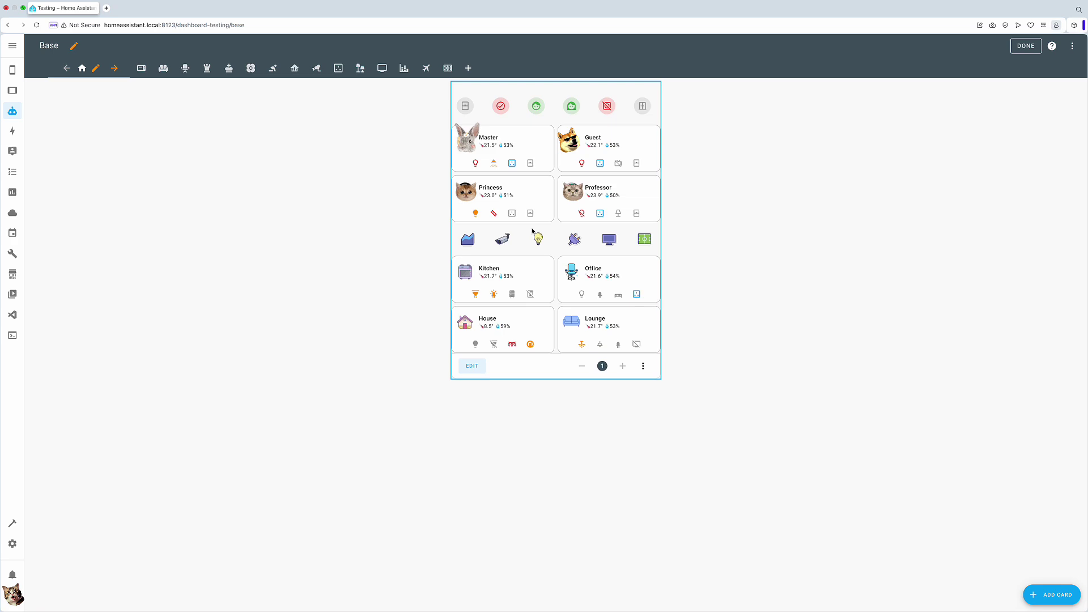
pyautogui.click(471, 366)
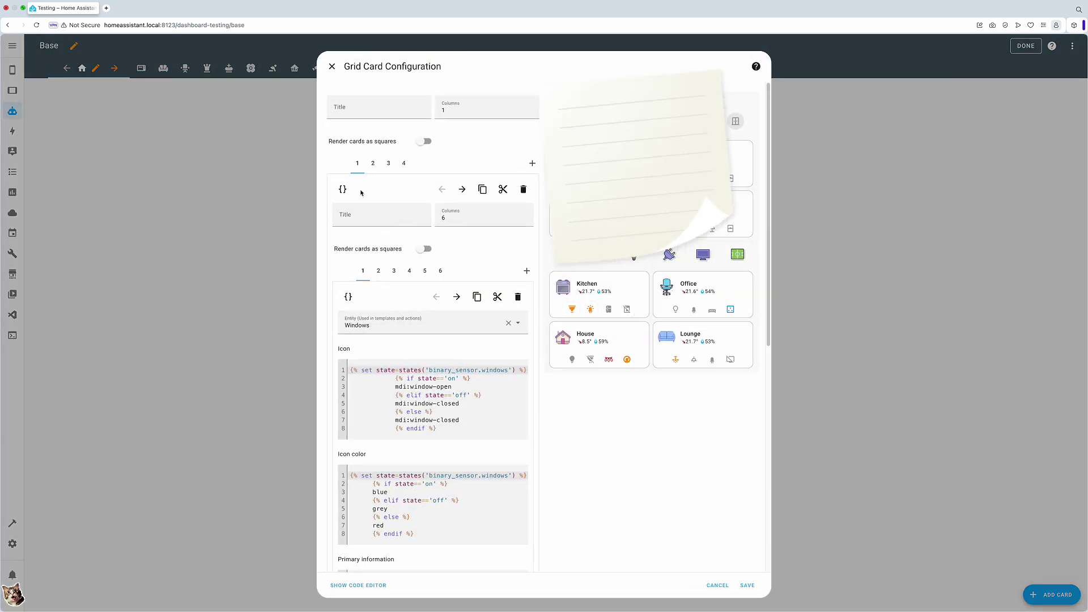
pyautogui.click(343, 189)
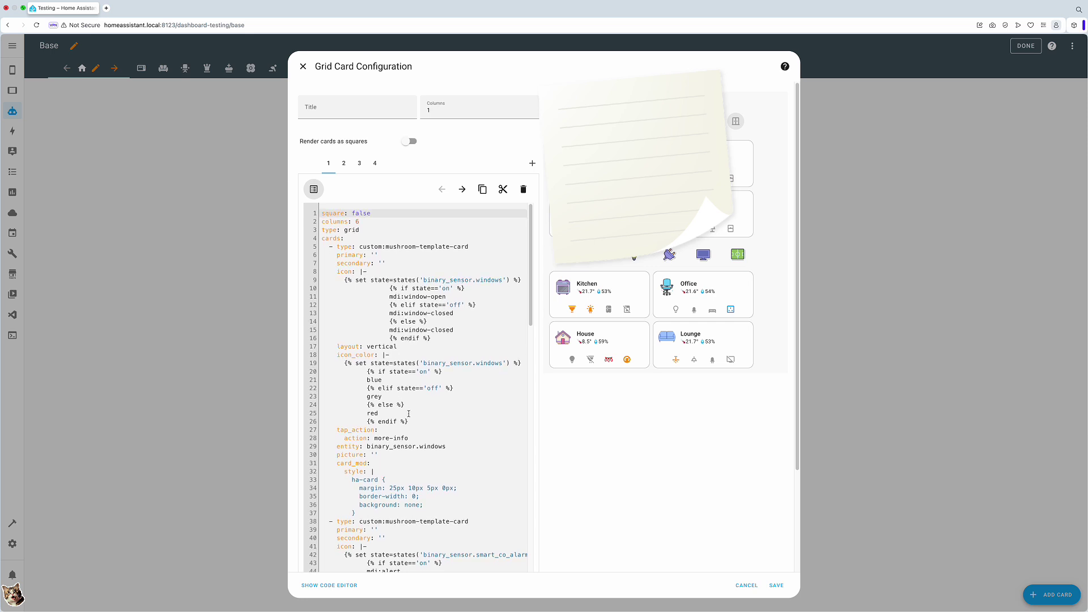
pyautogui.scroll(-1, 402, 391)
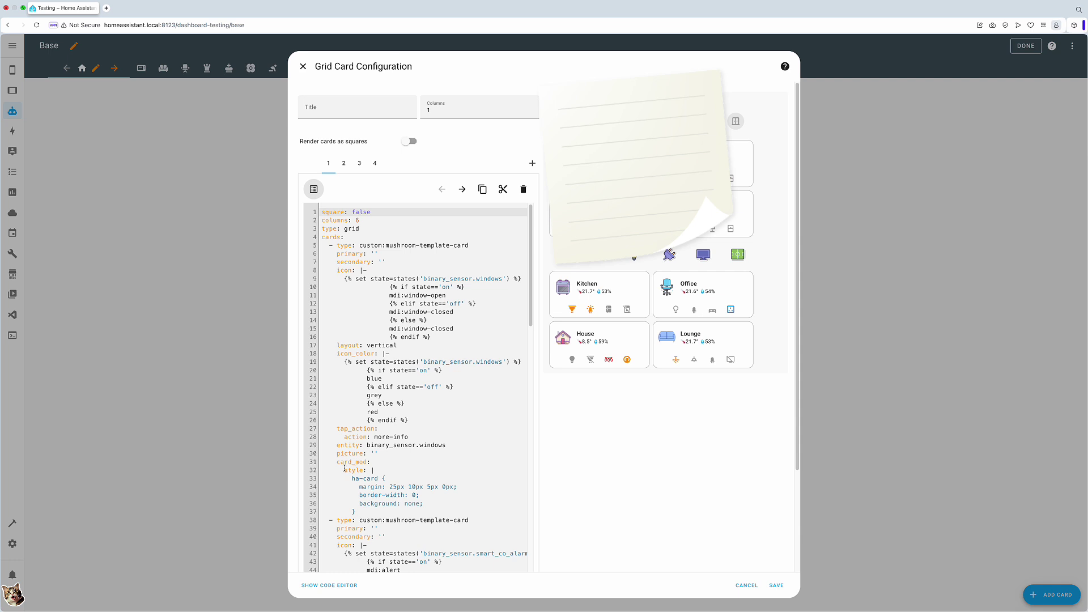
pyautogui.moveTo(338, 464); pyautogui.dragTo(392, 511)
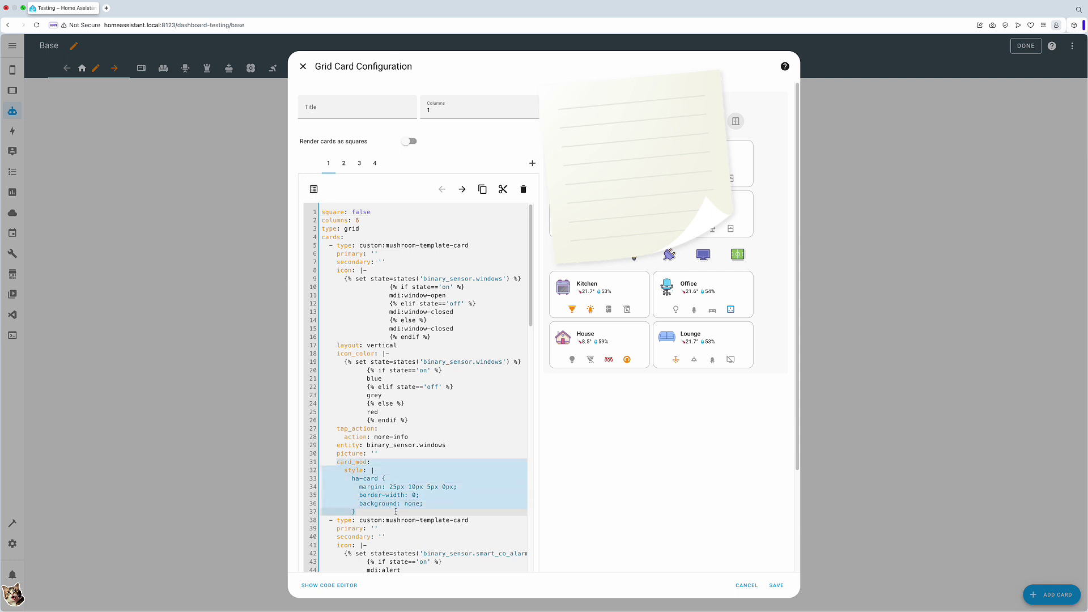
pyautogui.click(396, 512)
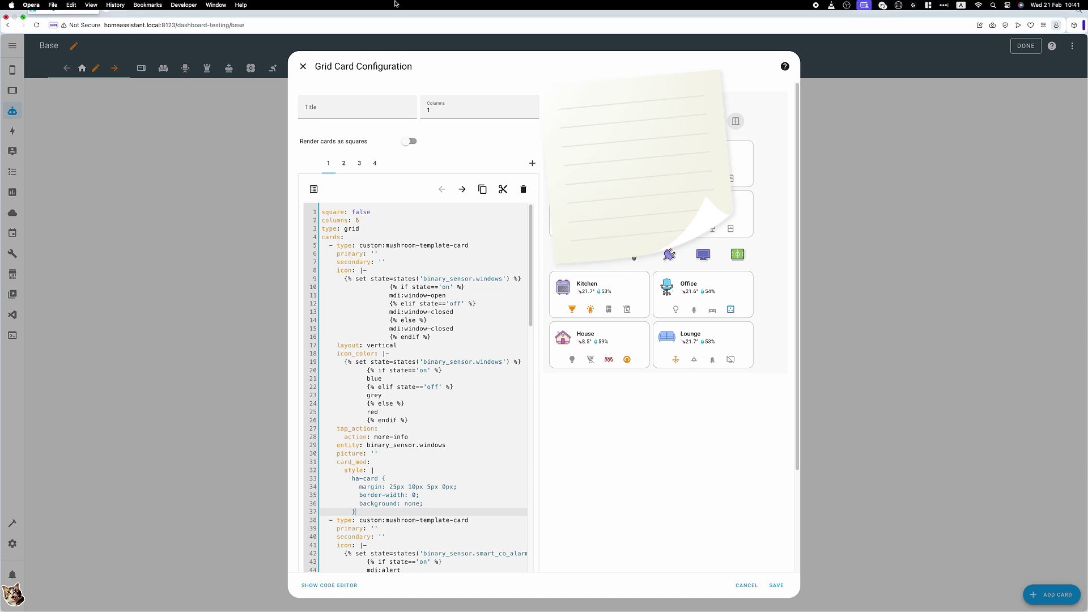
pyautogui.click(304, 67)
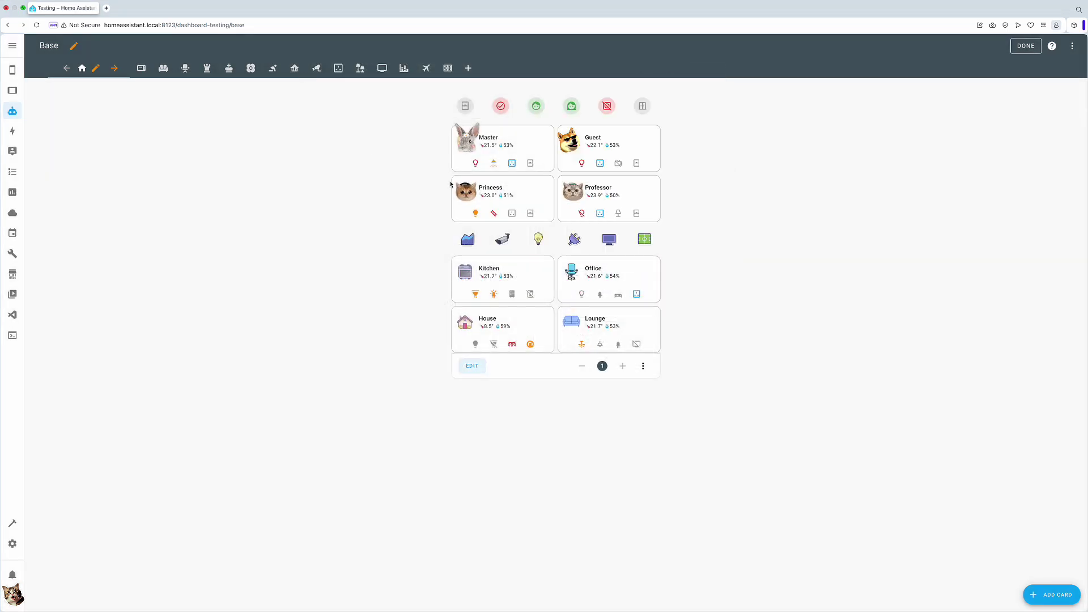
# Check the Guest TV chip's details, then switch to the Phone dashboard's sports view
pyautogui.click(618, 163)
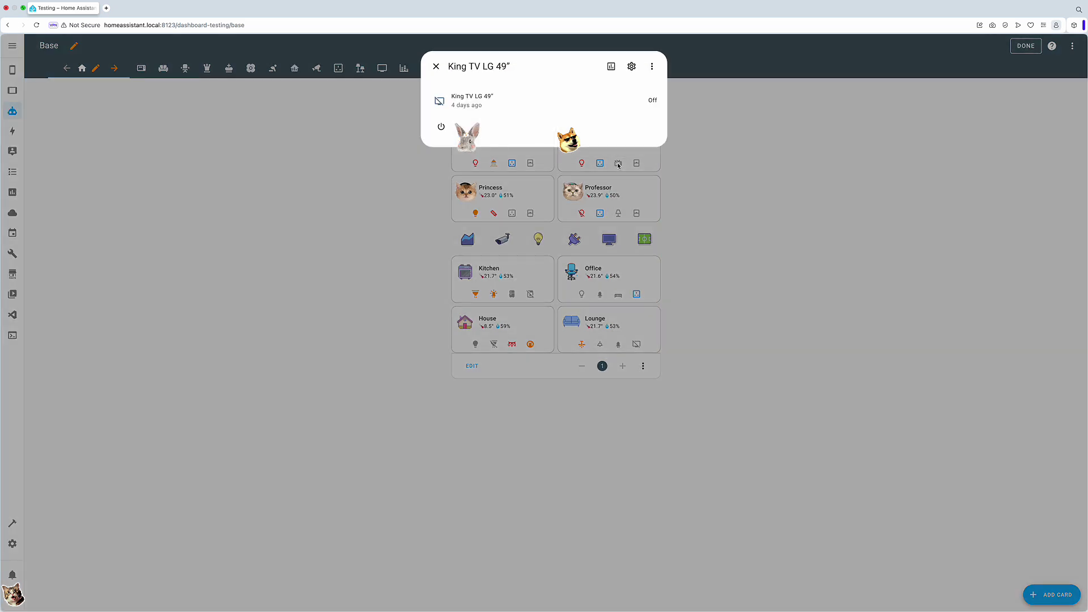
pyautogui.click(678, 184)
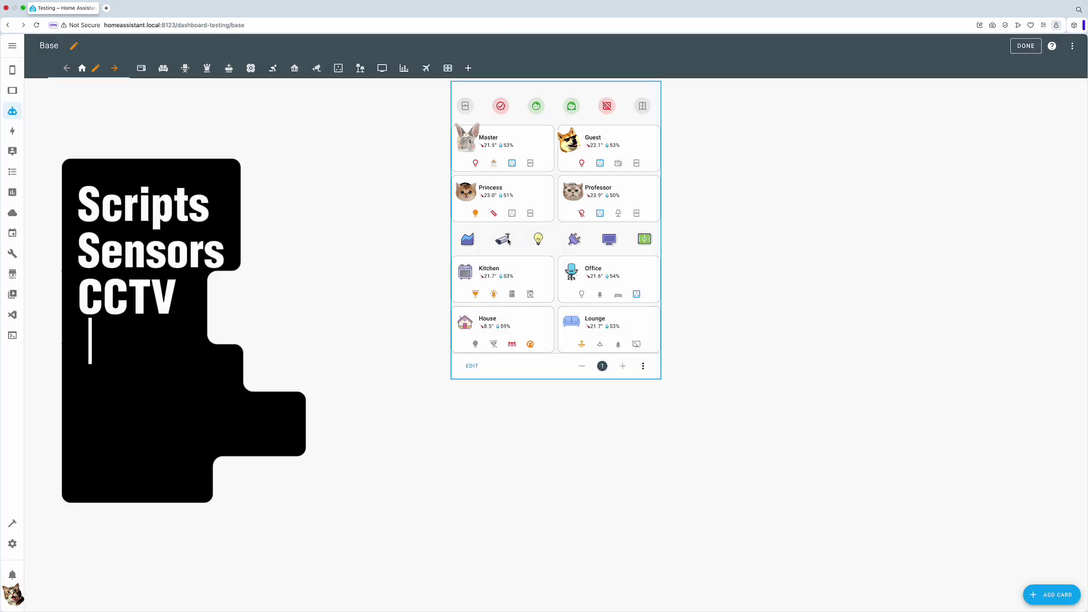
pyautogui.click(645, 239)
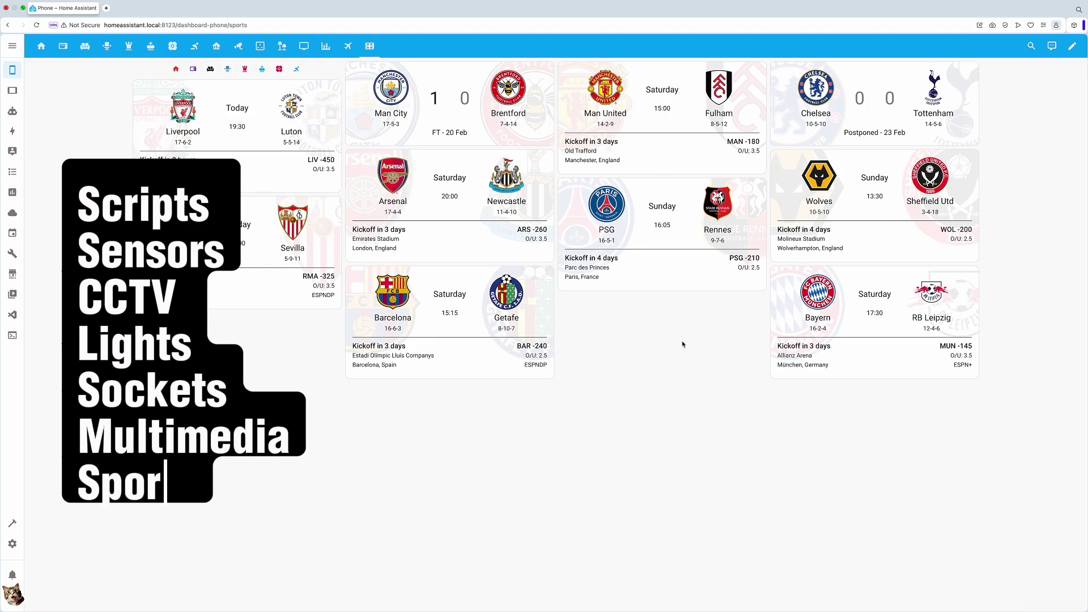
# Swipe to the Phone dashboard's Base view and briefly check the Windows chip's history
pyautogui.moveTo(681, 346); pyautogui.dragTo(472, 94)
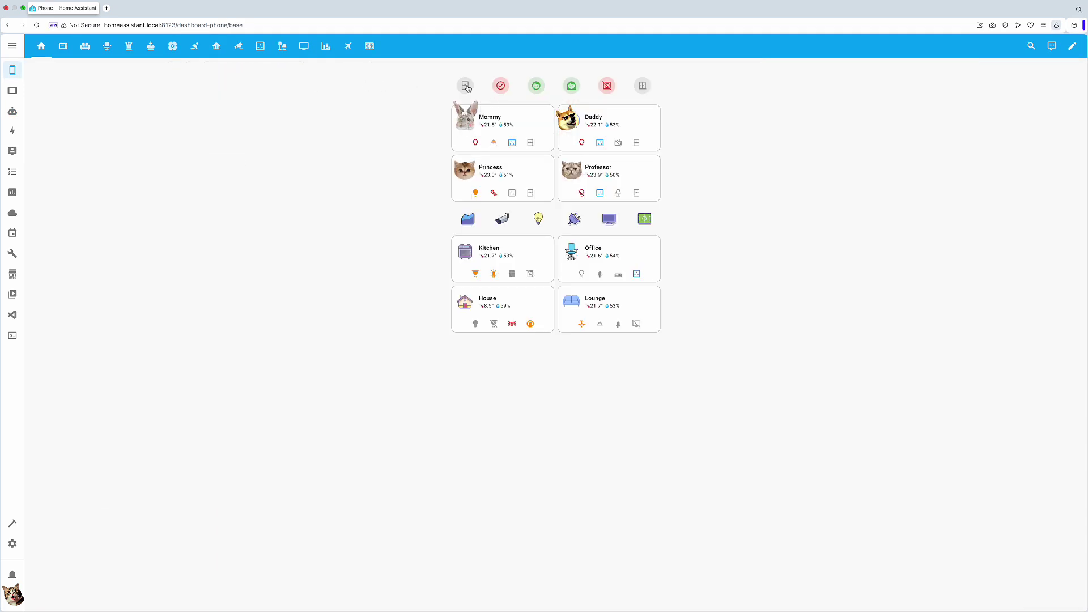
pyautogui.click(468, 87)
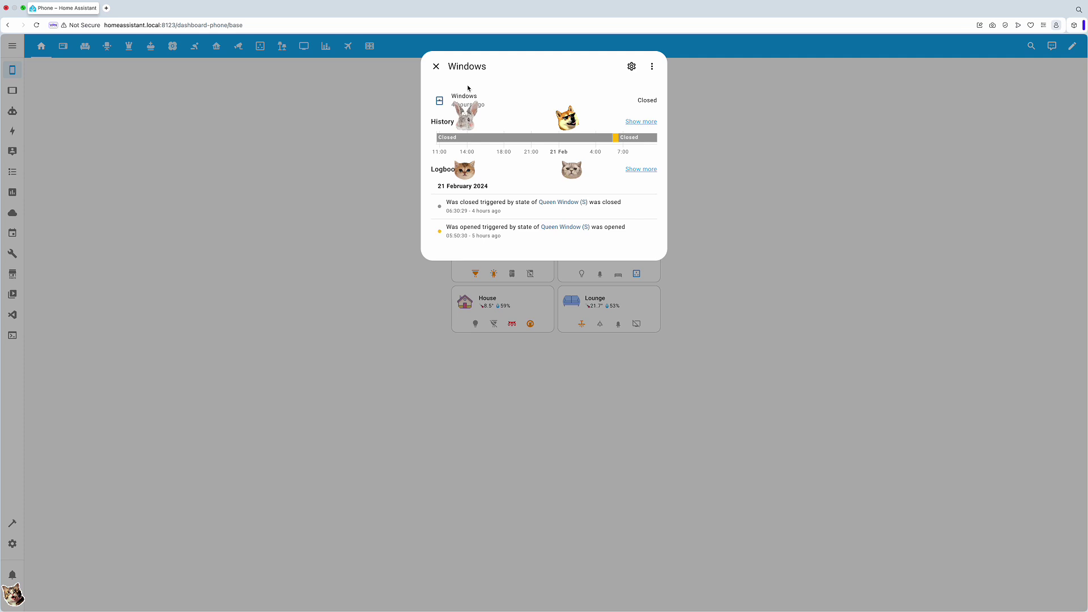
pyautogui.click(796, 188)
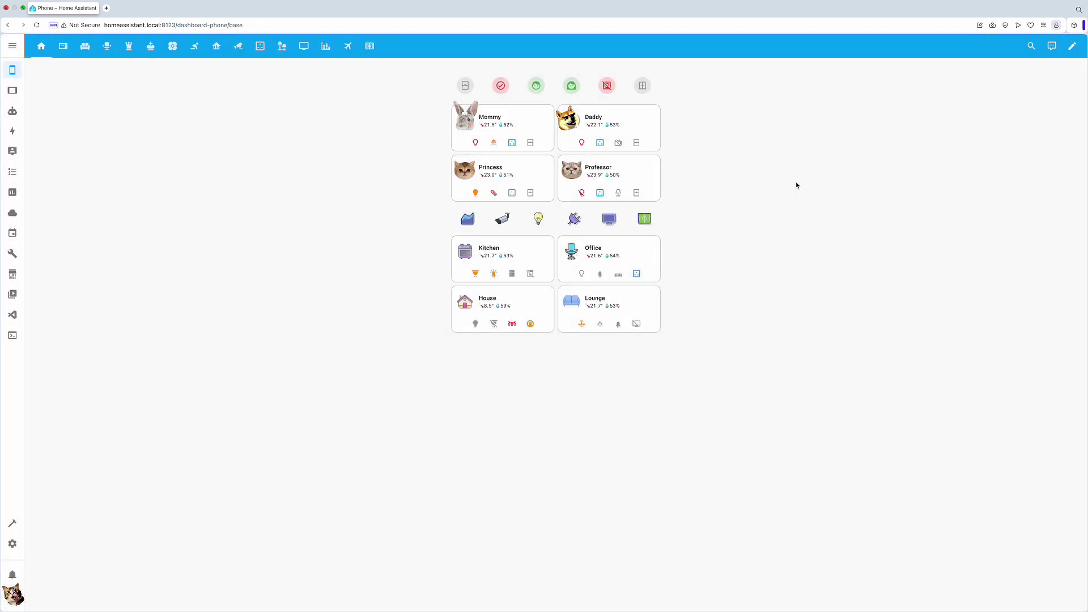